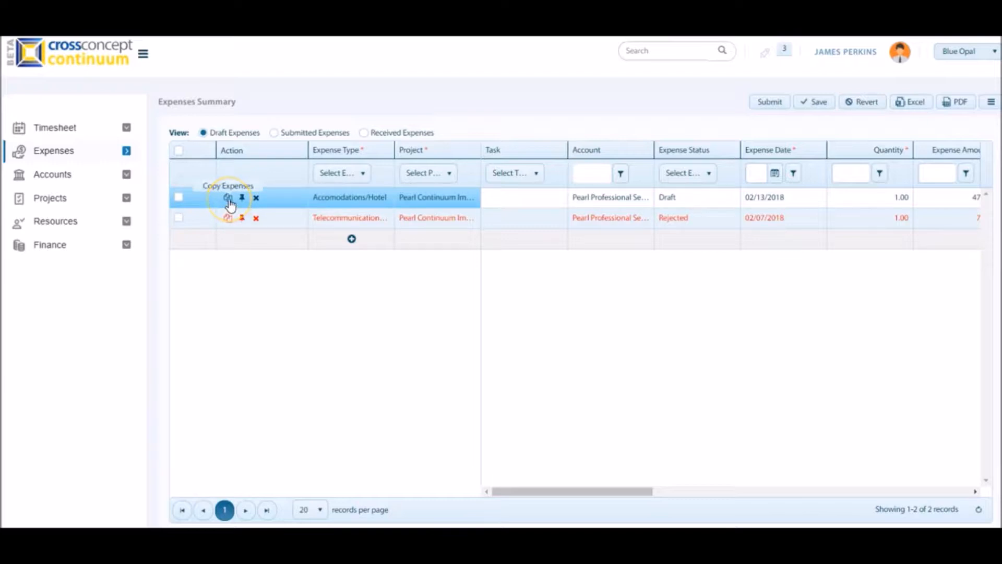
pyautogui.click(255, 201)
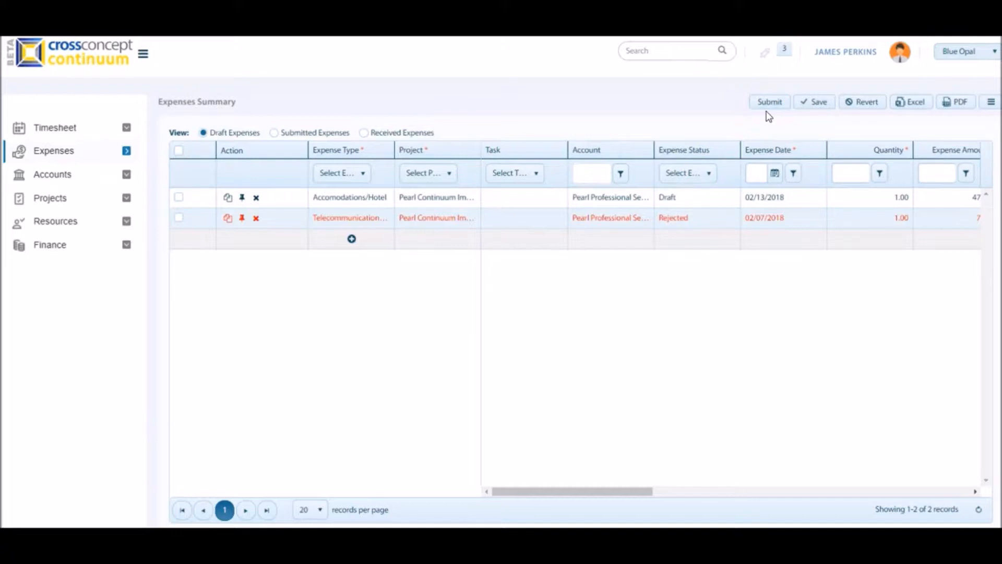
pyautogui.click(802, 109)
pyautogui.click(856, 110)
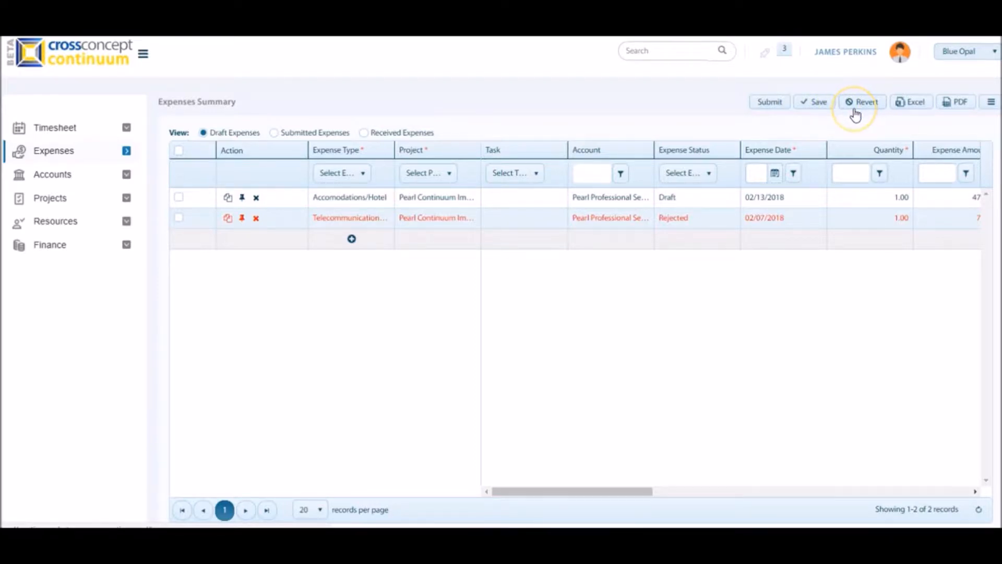
pyautogui.click(917, 109)
pyautogui.click(946, 111)
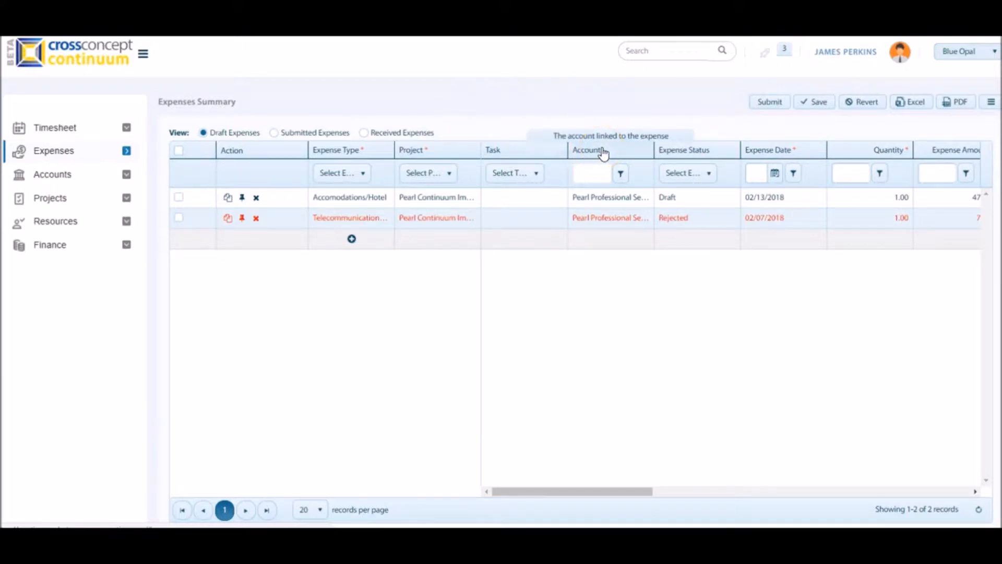
# Look at the filter conditions offered for the Account column without applying one.
pyautogui.click(620, 177)
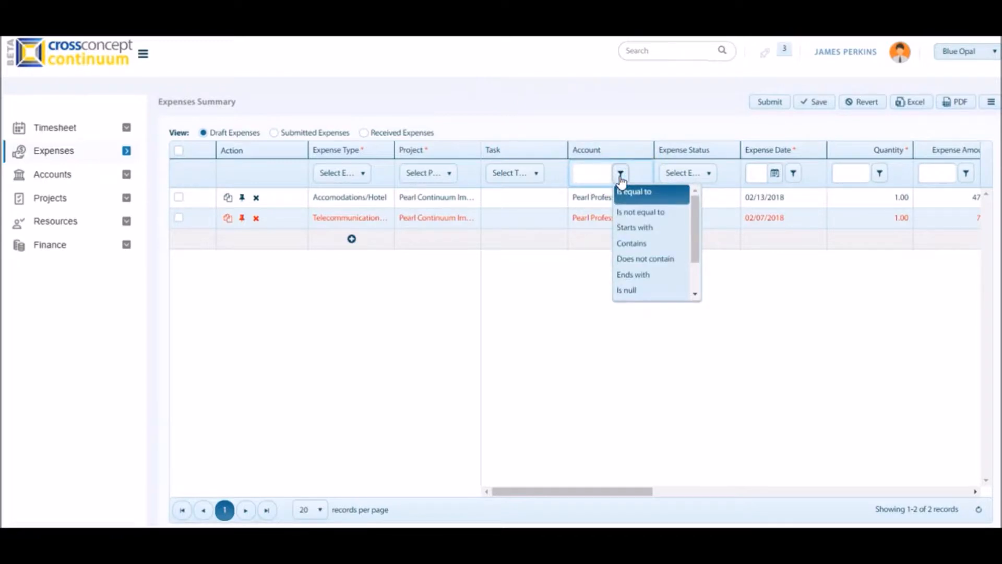
pyautogui.click(630, 244)
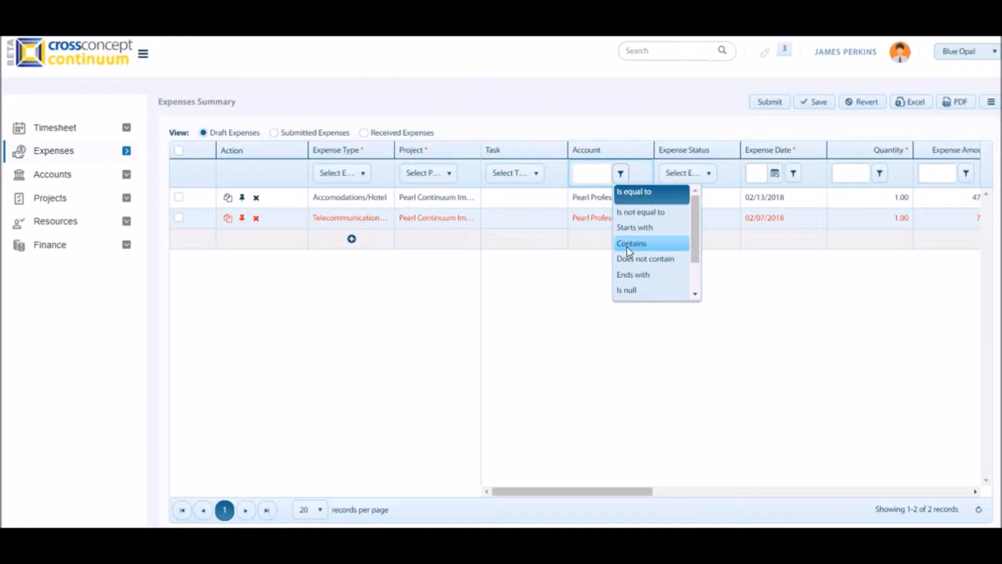
pyautogui.click(238, 138)
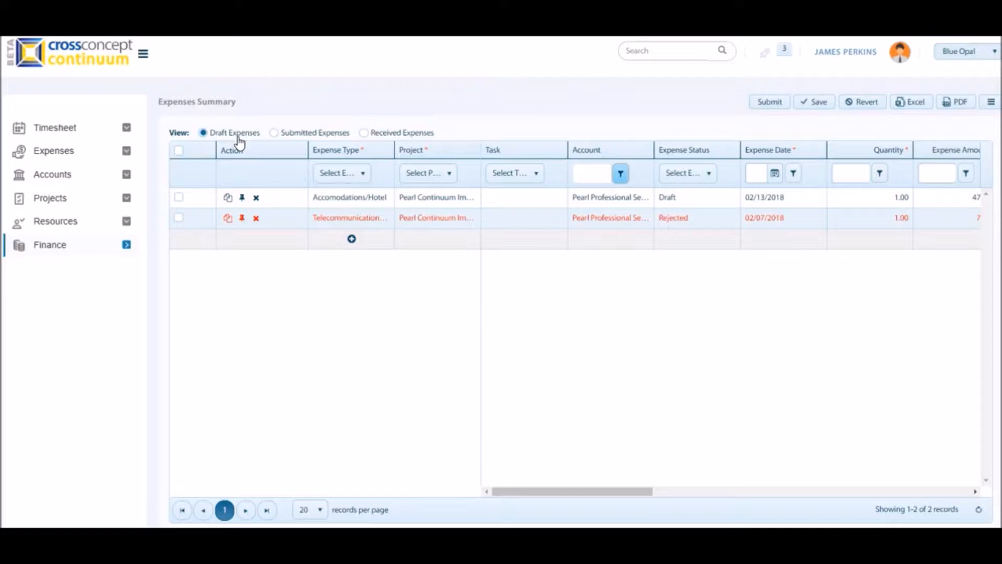
# Add a draft expense line with type Telecommunication/Phone and assign it to the Pearl Continuum Implementation project.
pyautogui.click(347, 241)
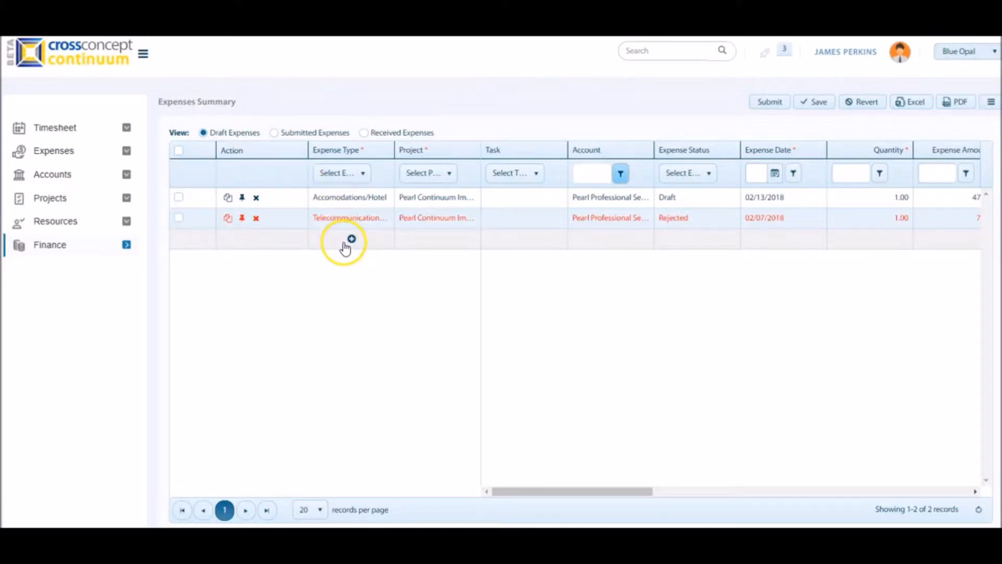
pyautogui.click(347, 245)
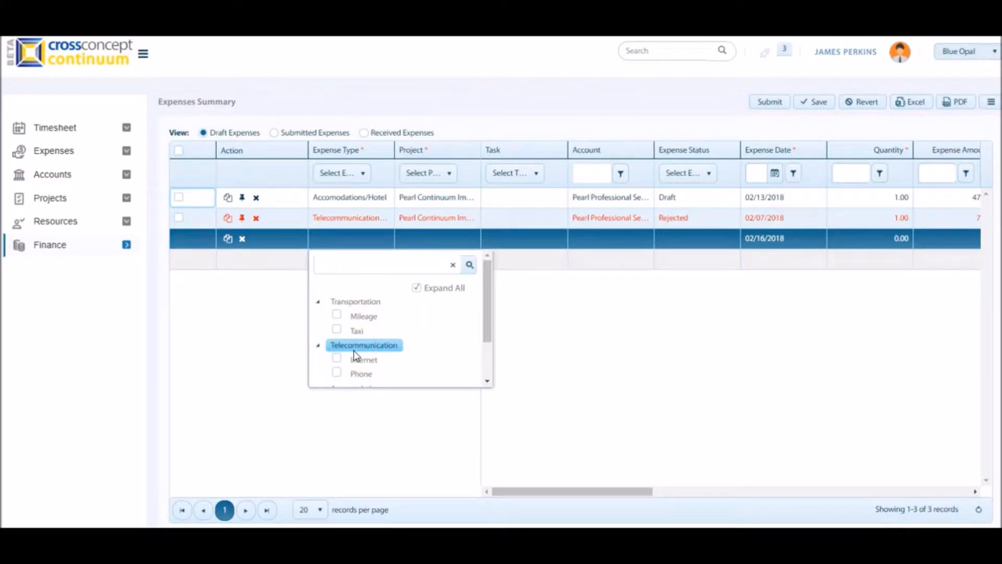
pyautogui.click(337, 374)
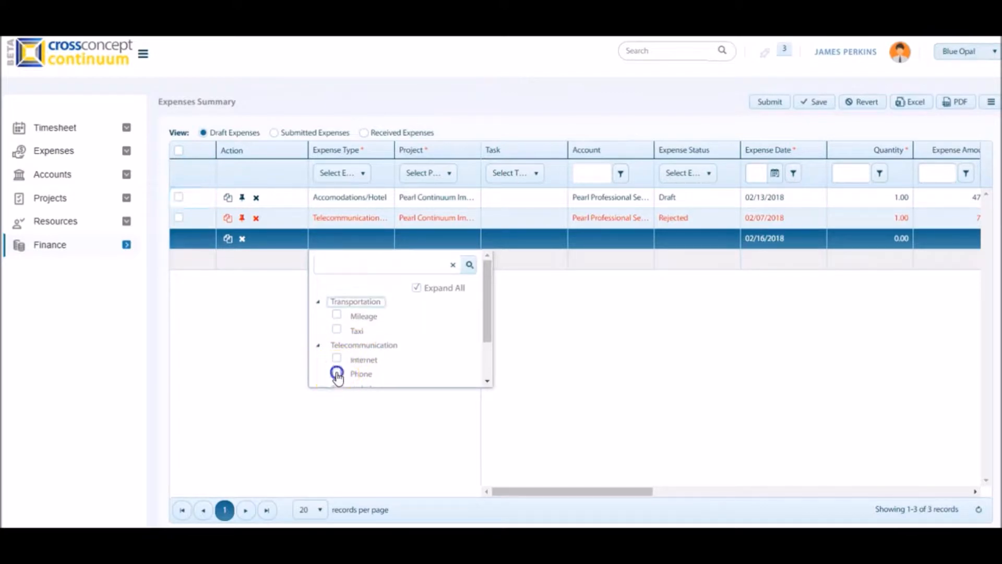
pyautogui.click(431, 239)
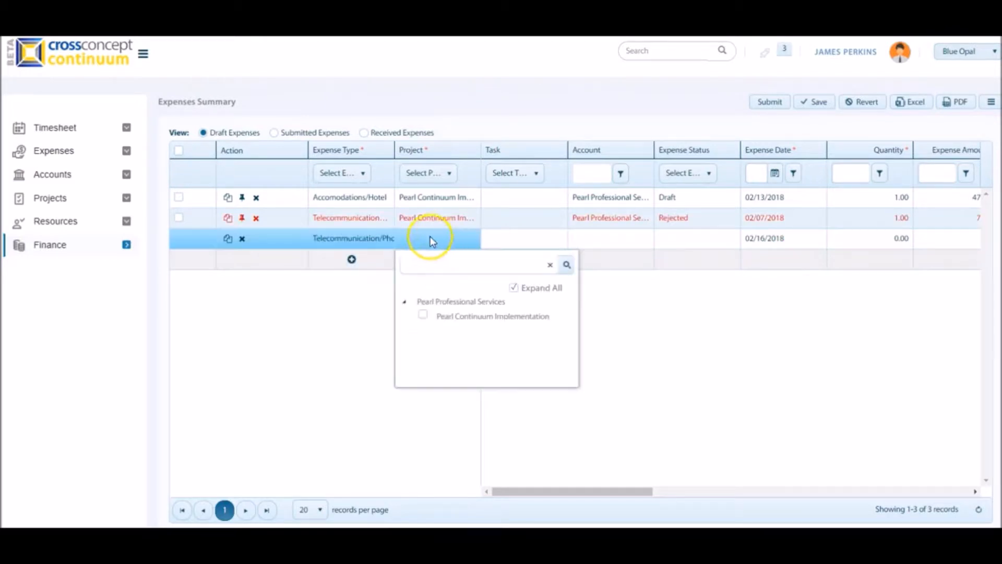
pyautogui.click(423, 316)
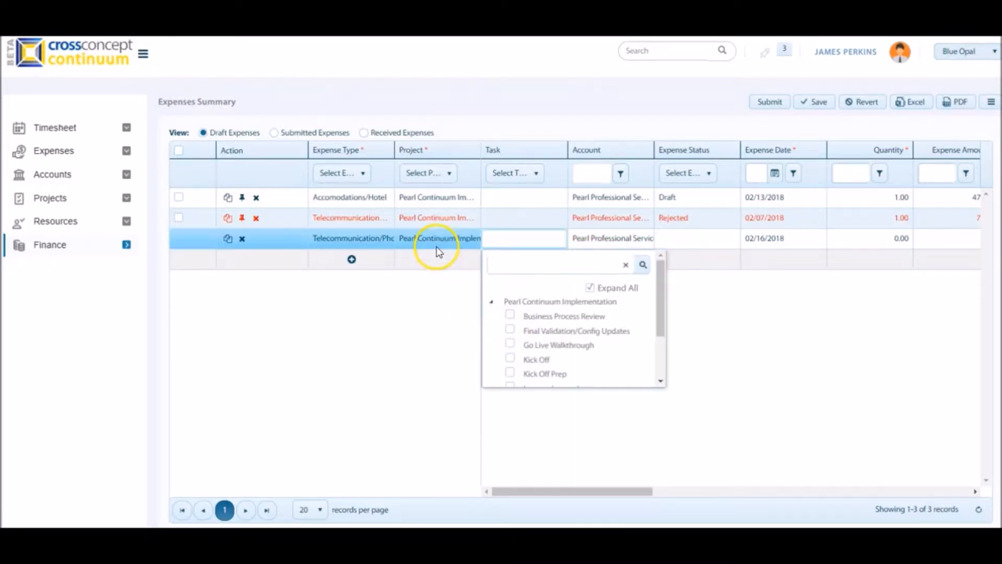
# Review the project tasks offered for the new expense line without choosing one.
pyautogui.click(505, 264)
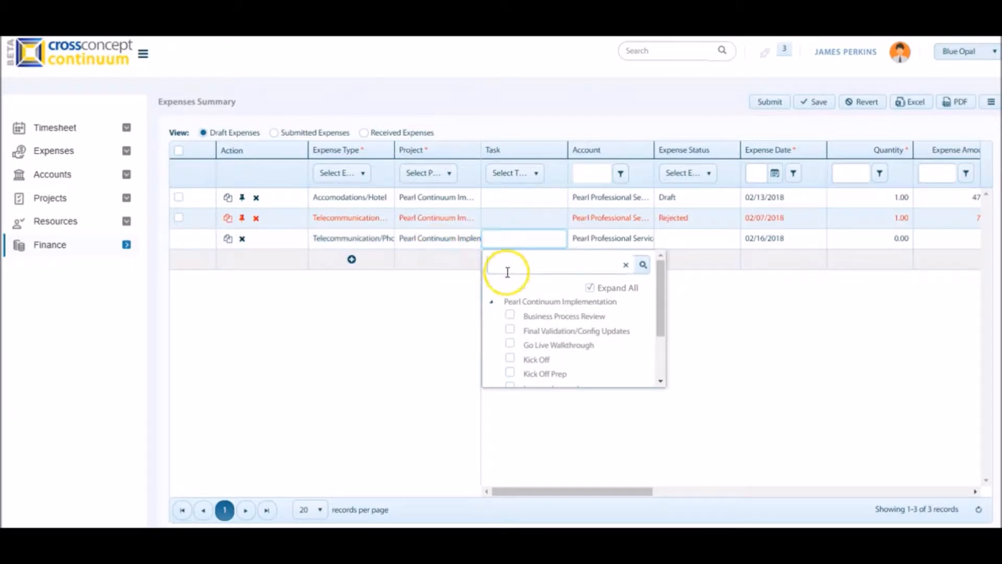
pyautogui.click(523, 286)
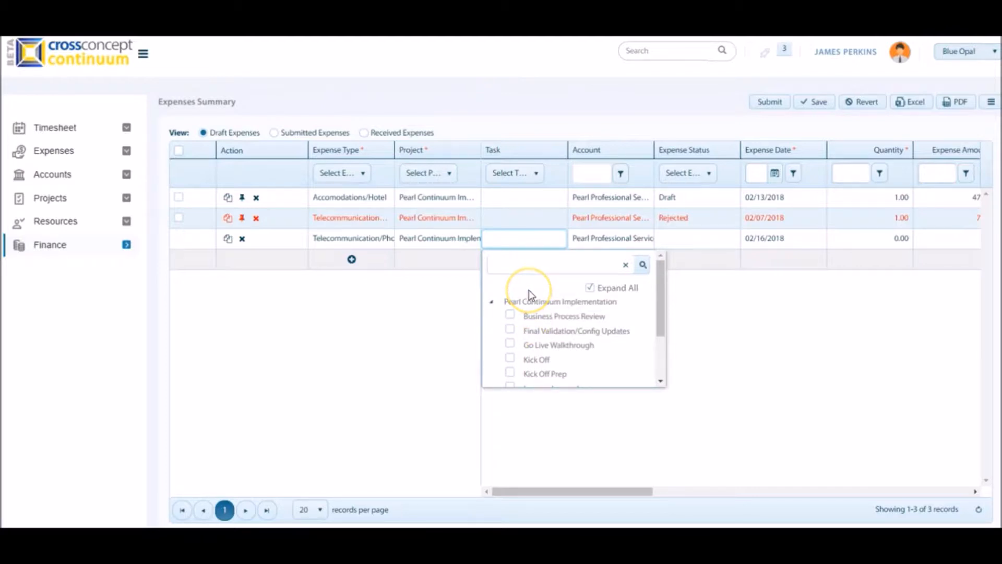
pyautogui.click(599, 249)
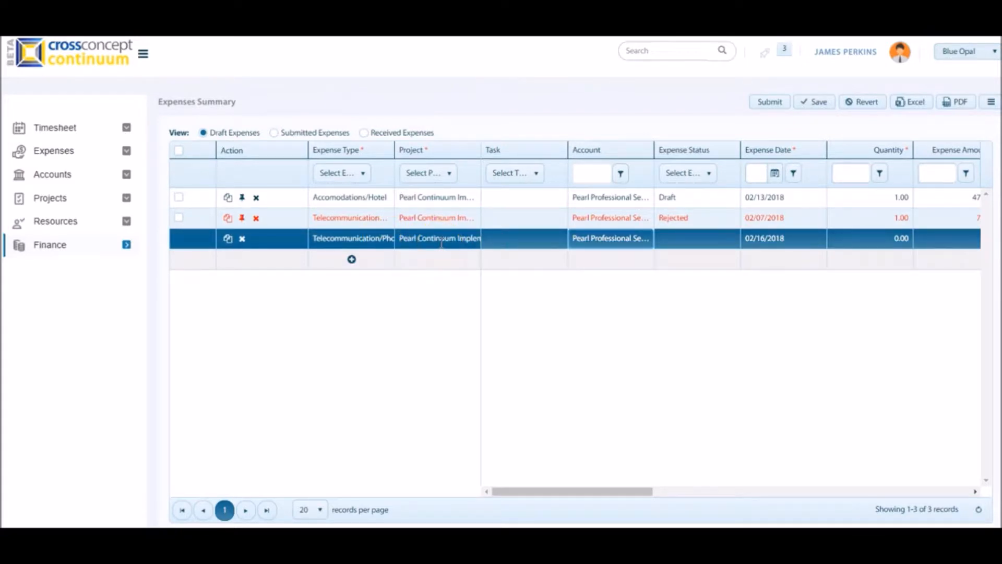
# Set the new line's expense date to 02/02/2018 and its quantity to 1.
pyautogui.click(776, 240)
pyautogui.click(855, 298)
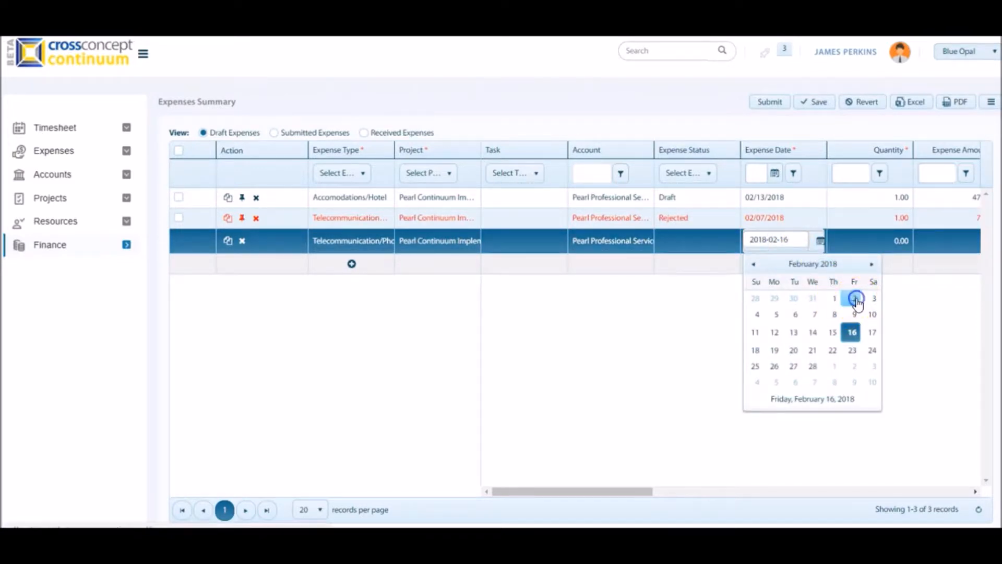
pyautogui.click(887, 242)
pyautogui.write('1')
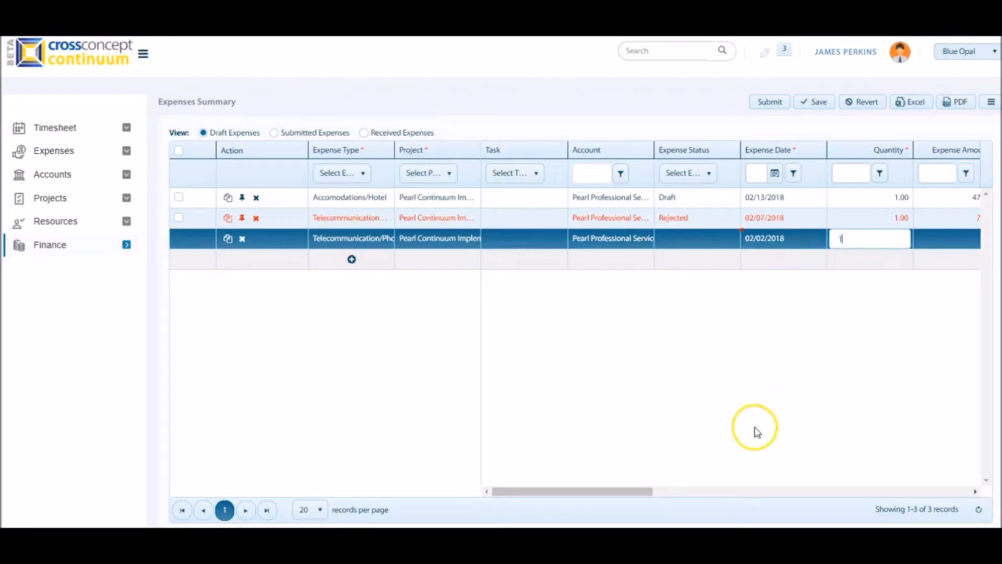
# Enter an expense amount of 50 for the new Telecommunication/Phone line.
pyautogui.moveTo(632, 488); pyautogui.dragTo(698, 494)
pyautogui.click(799, 238)
pyautogui.write('5')
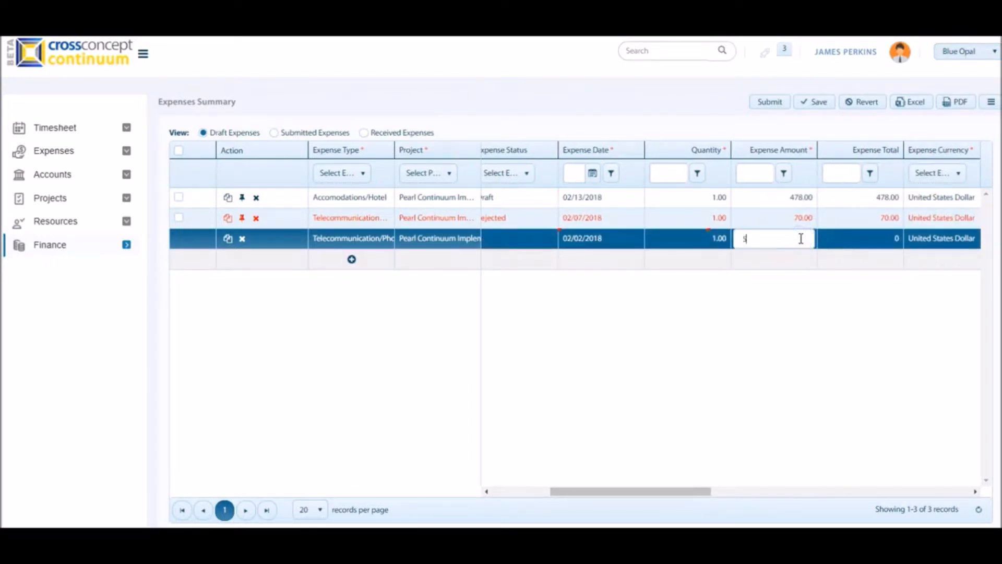
pyautogui.write('0')
pyautogui.click(812, 358)
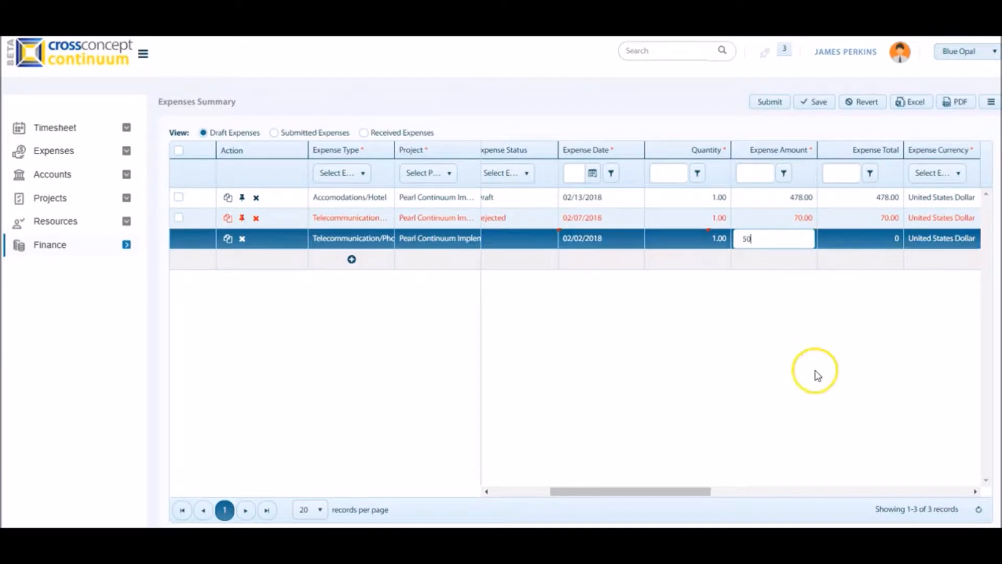
# Examine the currency and tax options of the new expense line, plus its exchange rate and reimbursable total, without changing them.
pyautogui.moveTo(626, 490); pyautogui.dragTo(707, 494)
pyautogui.click(688, 239)
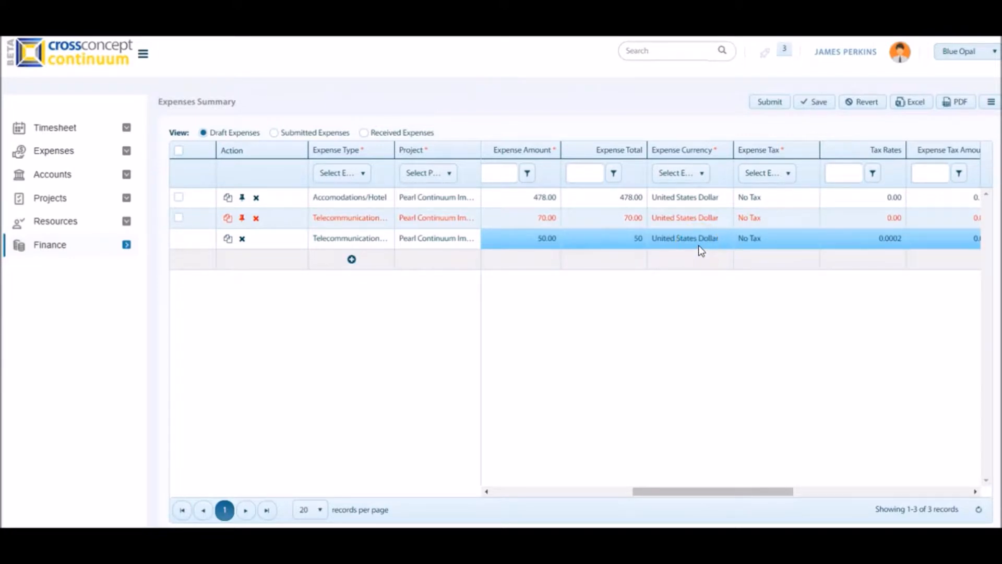
pyautogui.click(701, 245)
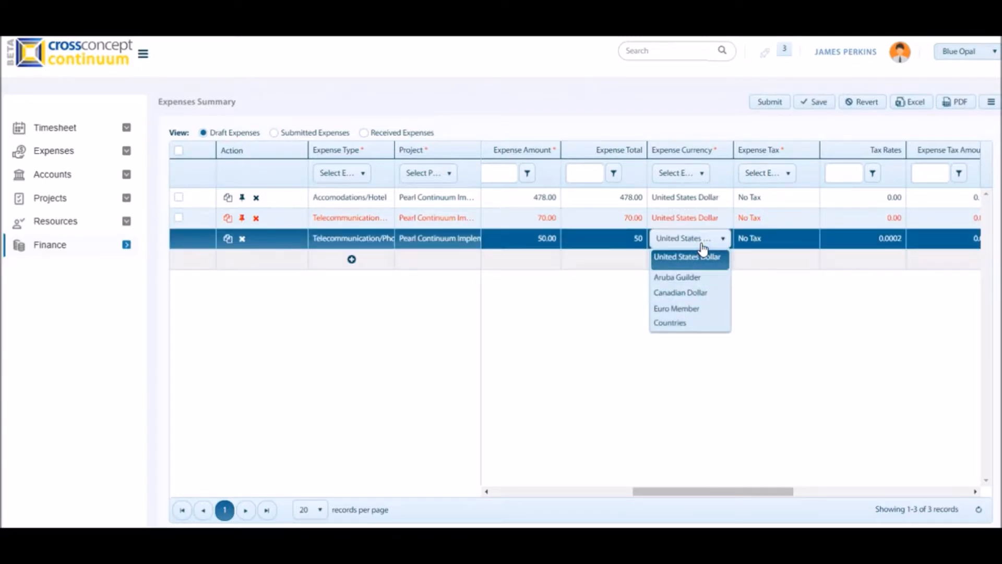
pyautogui.click(878, 240)
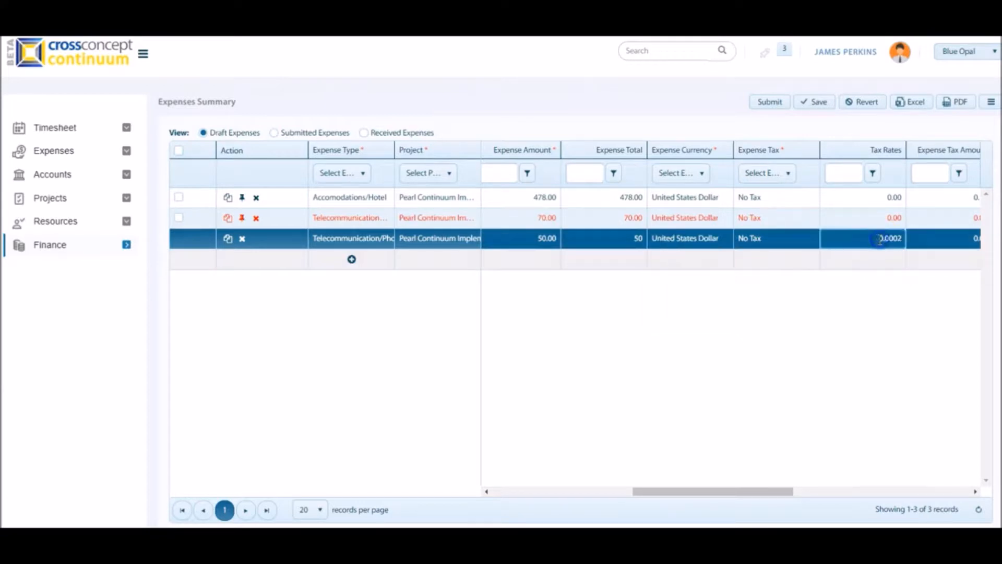
pyautogui.click(795, 240)
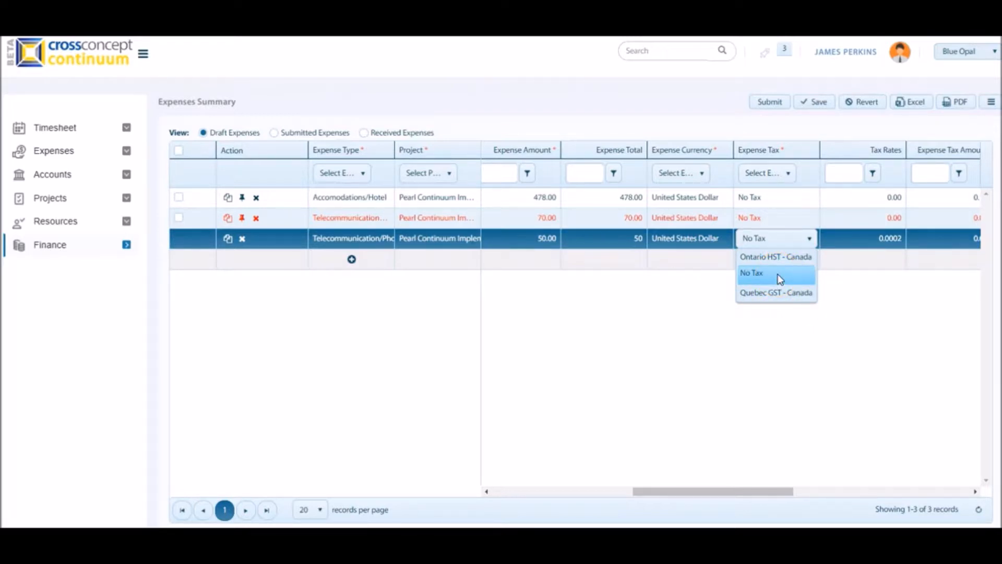
pyautogui.moveTo(750, 490); pyautogui.dragTo(820, 473)
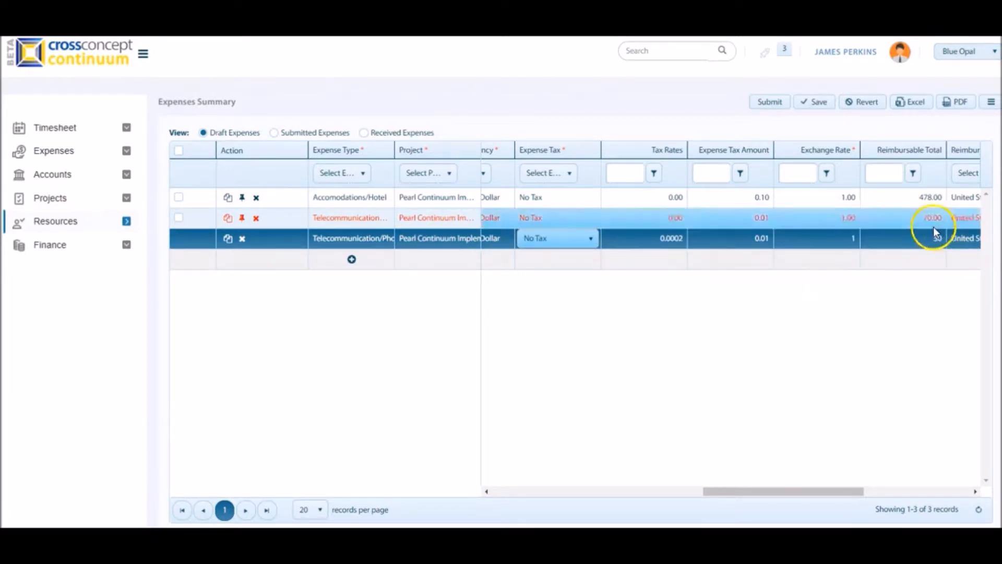
# Add the comment "Phone client expense" to the new expense line.
pyautogui.moveTo(769, 492); pyautogui.dragTo(852, 505)
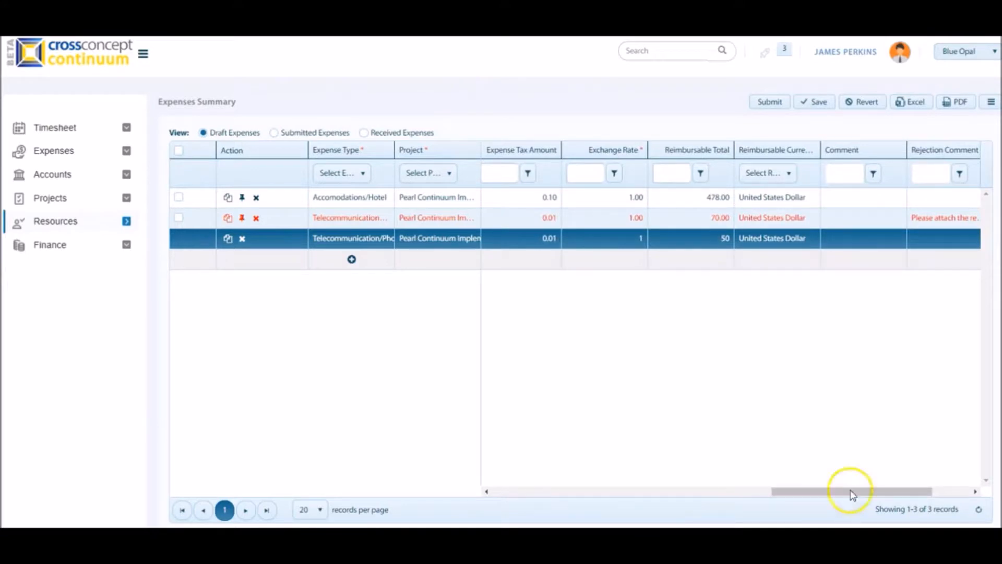
pyautogui.click(881, 241)
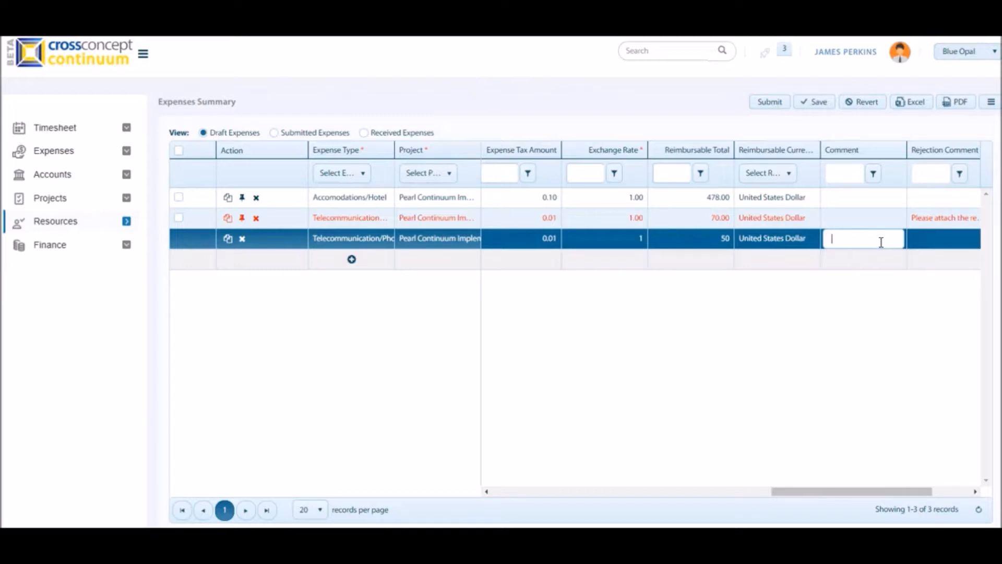
pyautogui.write('Phone')
pyautogui.click(738, 298)
pyautogui.write('client exp')
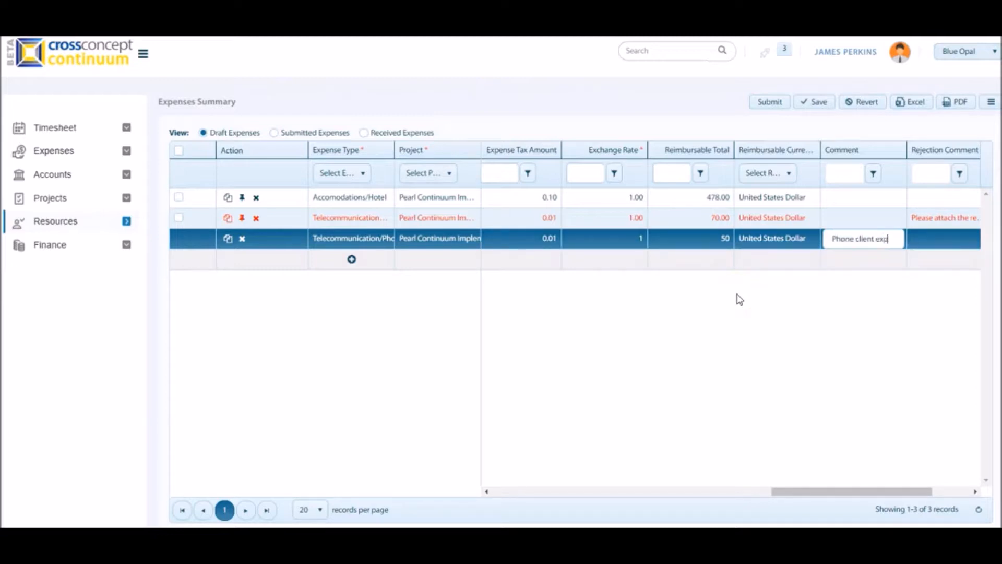
pyautogui.write('ense')
# Check the new line's Receipt column and save the draft expenses.
pyautogui.moveTo(872, 492); pyautogui.dragTo(962, 493)
pyautogui.click(889, 239)
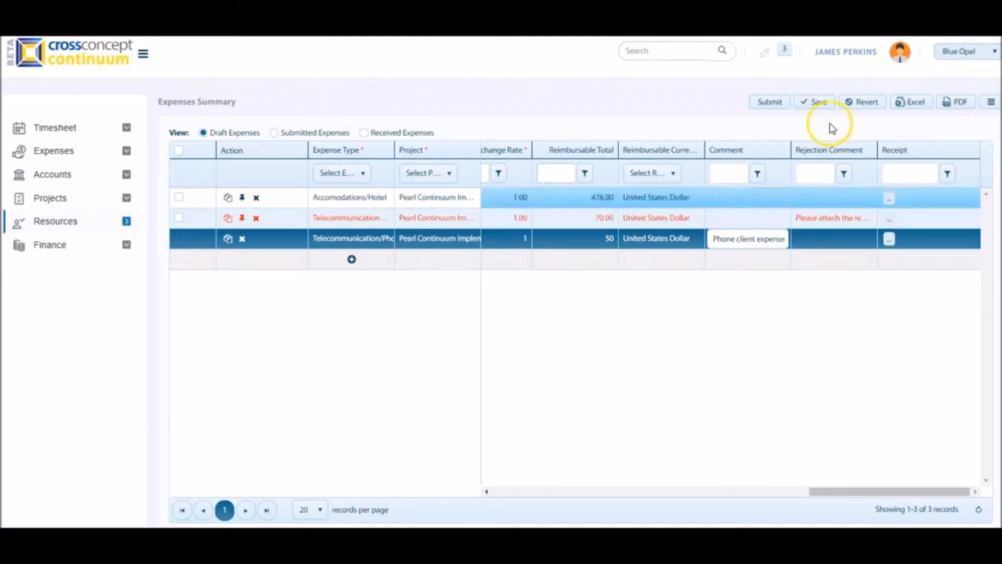
pyautogui.click(824, 104)
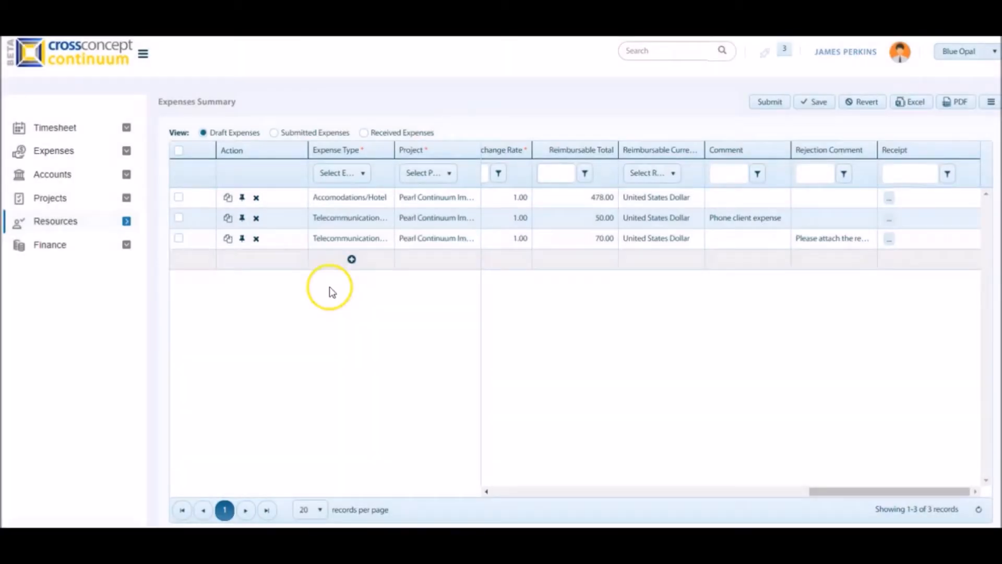
# Select the saved phone expense, submit it as an expenses report in United States Dollar, and dismiss the report number notice.
pyautogui.click(181, 223)
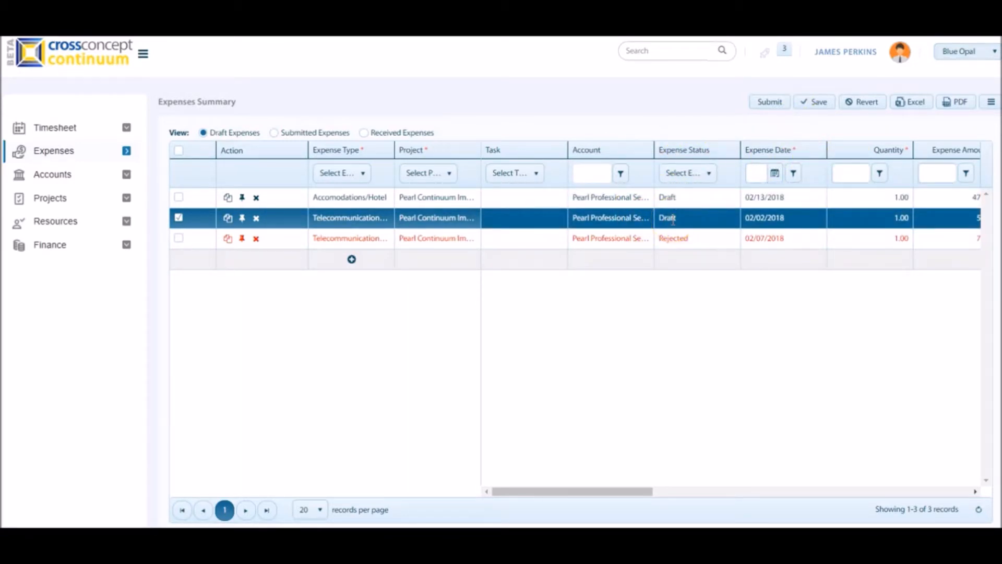
pyautogui.click(761, 106)
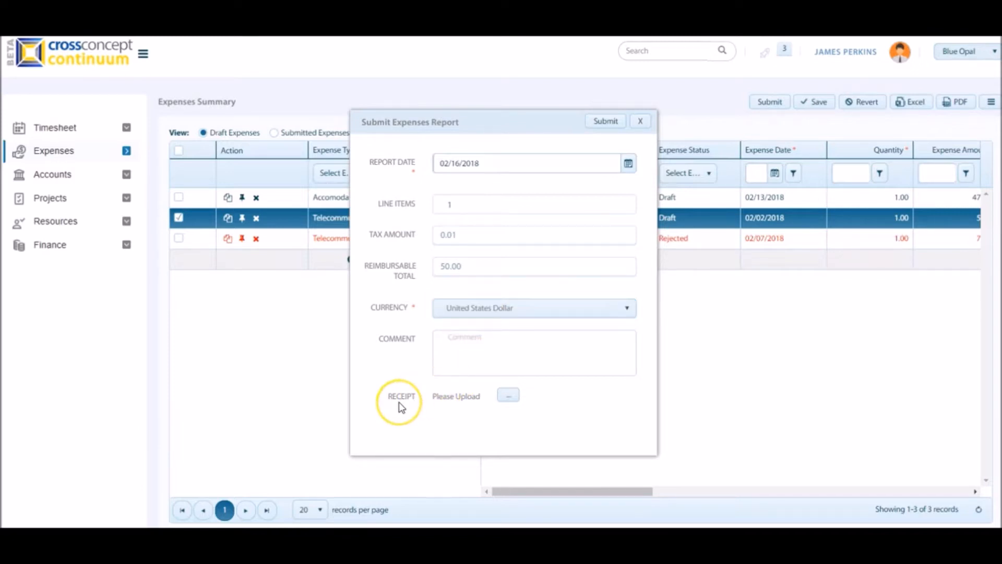
pyautogui.click(594, 125)
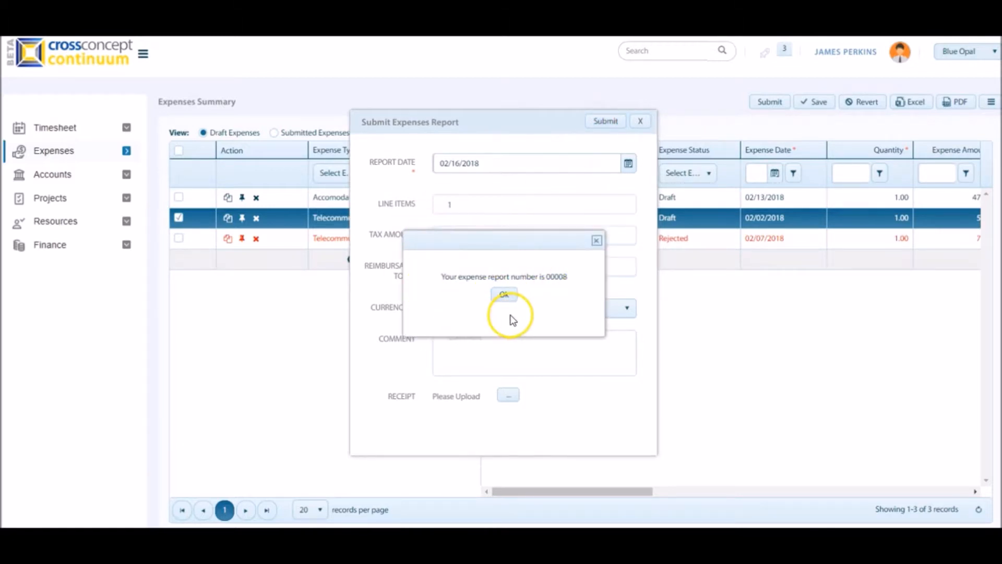
pyautogui.click(501, 295)
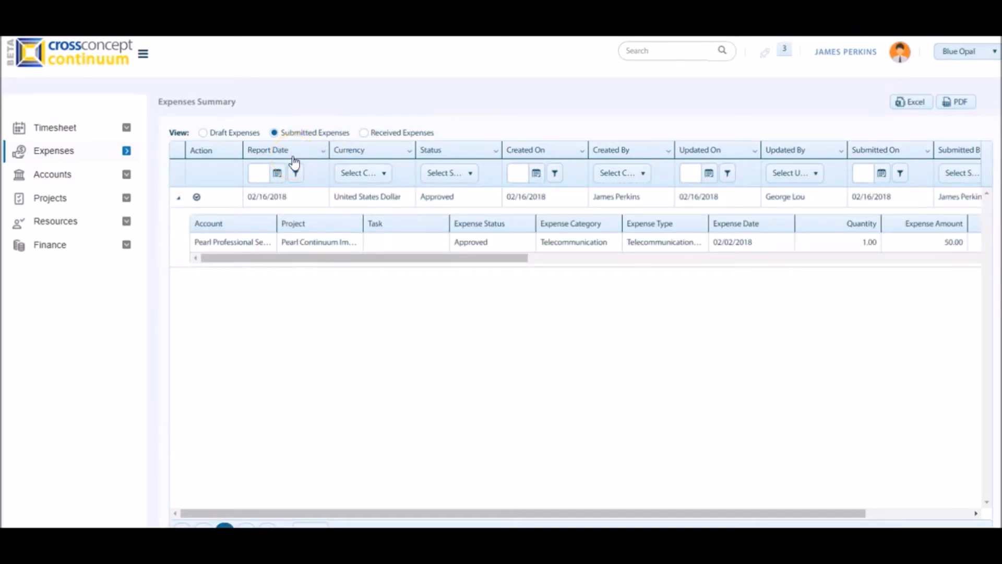
# Collapse the line items of the approved report in the submitted expenses and switch to the received expenses.
pyautogui.click(180, 197)
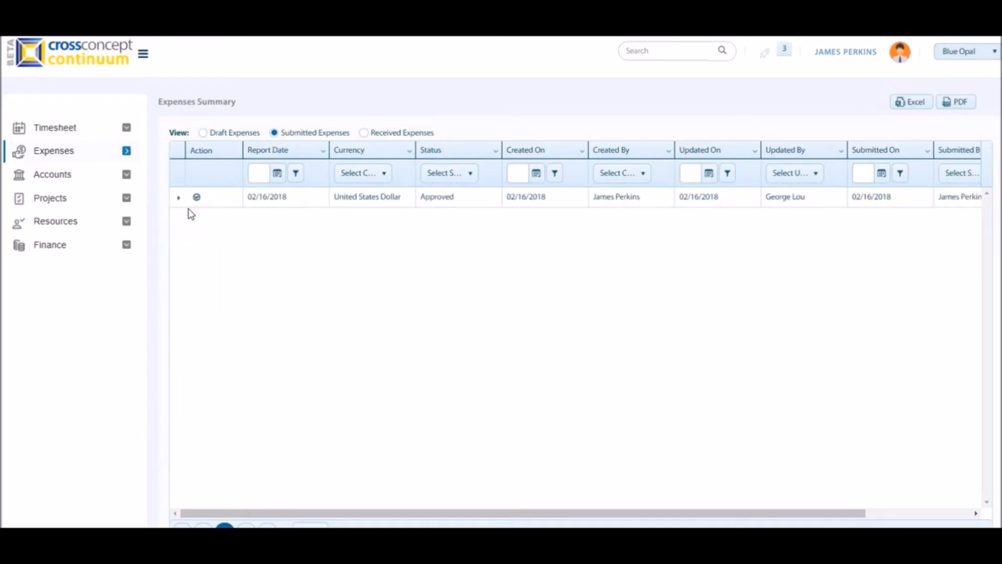
pyautogui.click(195, 203)
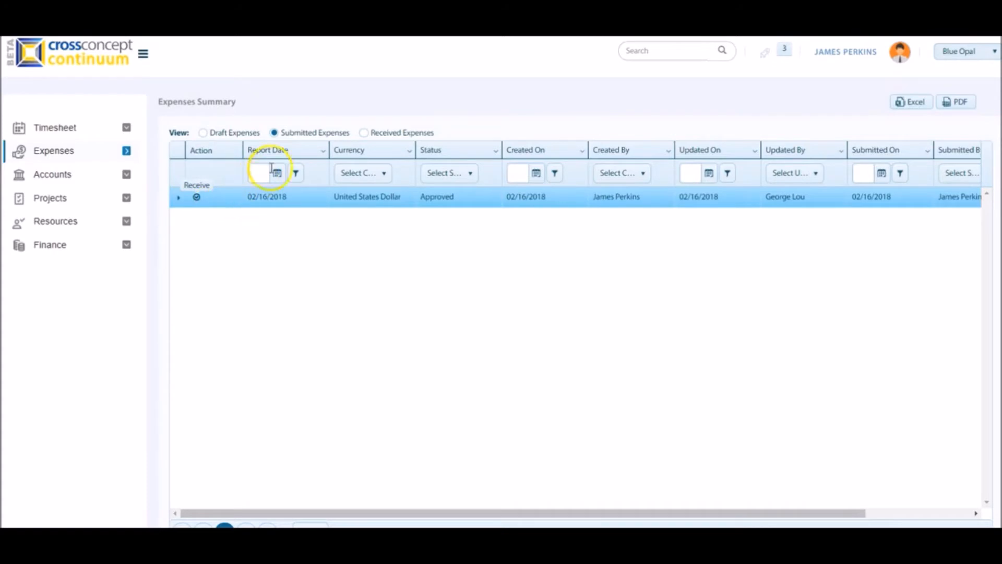
pyautogui.click(363, 133)
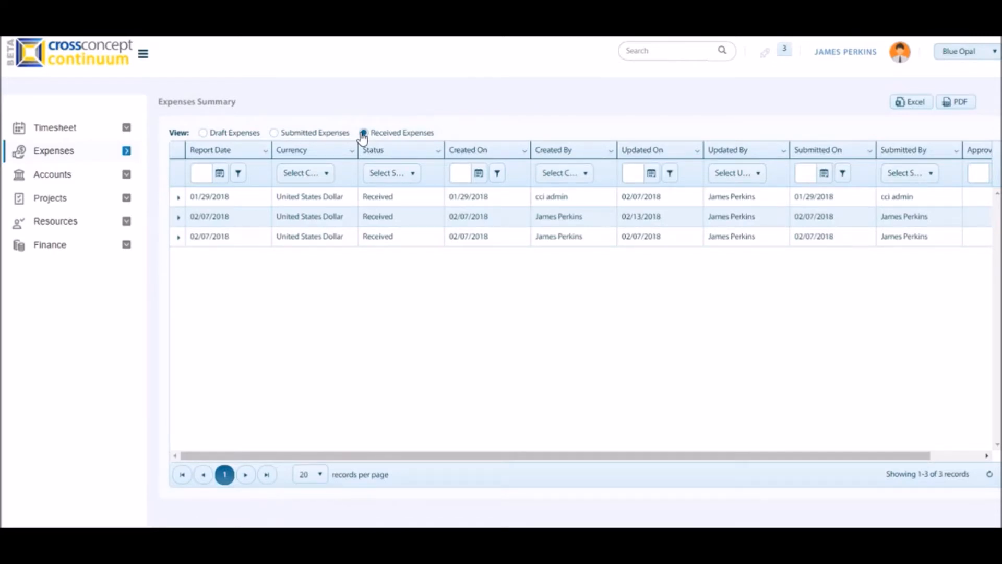
# Open Other Expenses and choose the last resource in the list to show that resource's expenses summary.
pyautogui.click(126, 151)
pyautogui.click(160, 173)
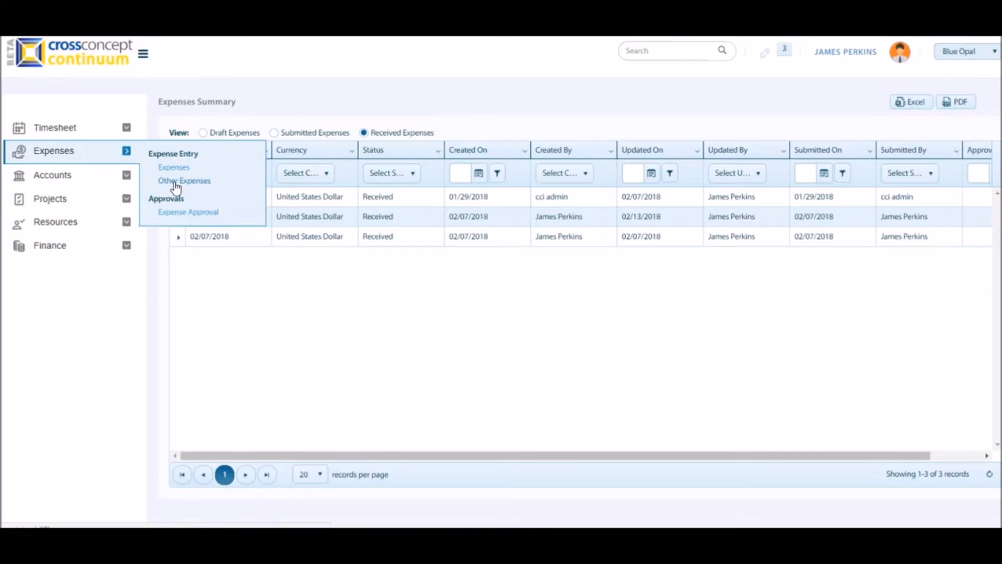
pyautogui.click(176, 184)
pyautogui.click(590, 338)
pyautogui.click(378, 385)
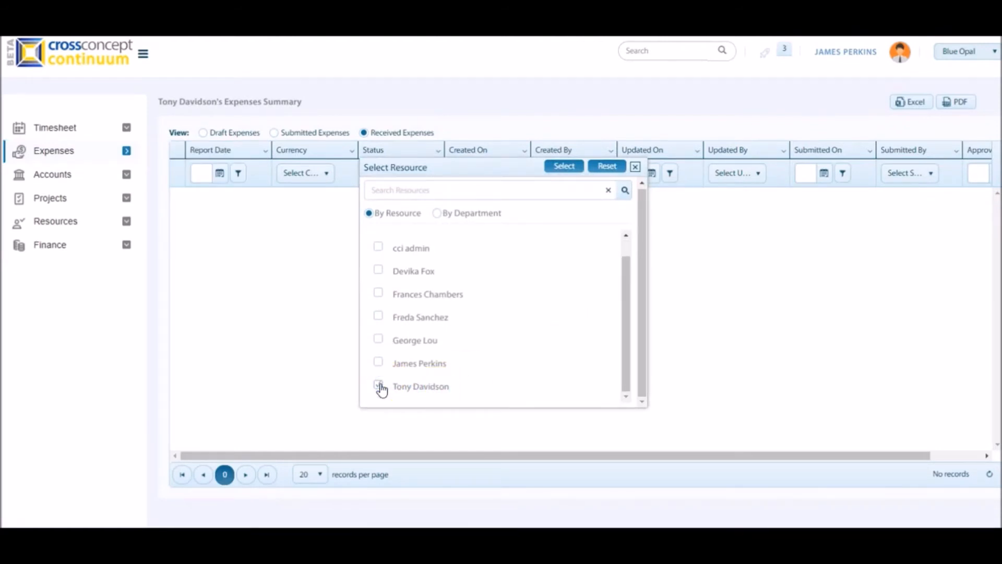
pyautogui.click(566, 167)
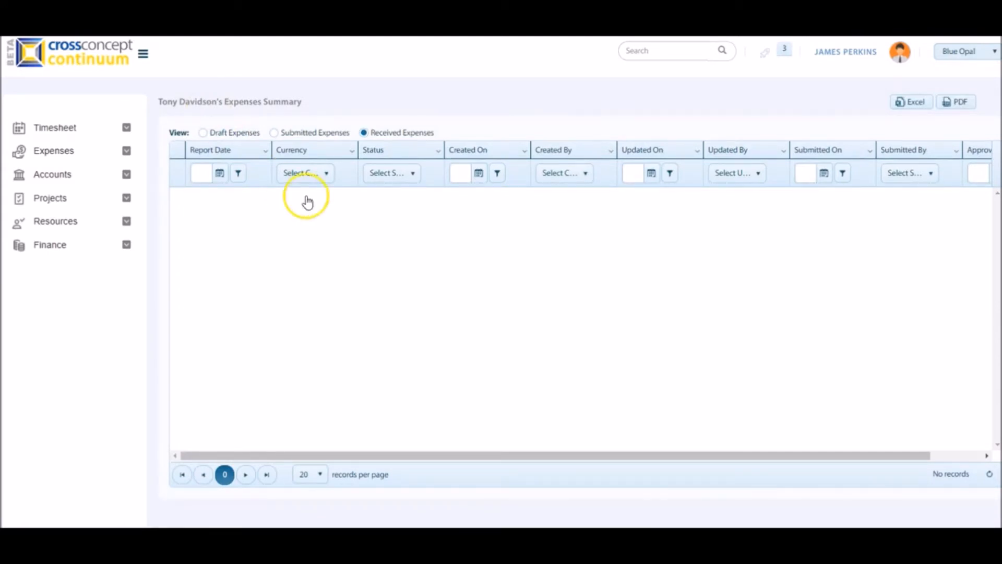
# Switch to the resource's draft expenses and set a new line's expense type to Transportation/Taxi.
pyautogui.click(213, 132)
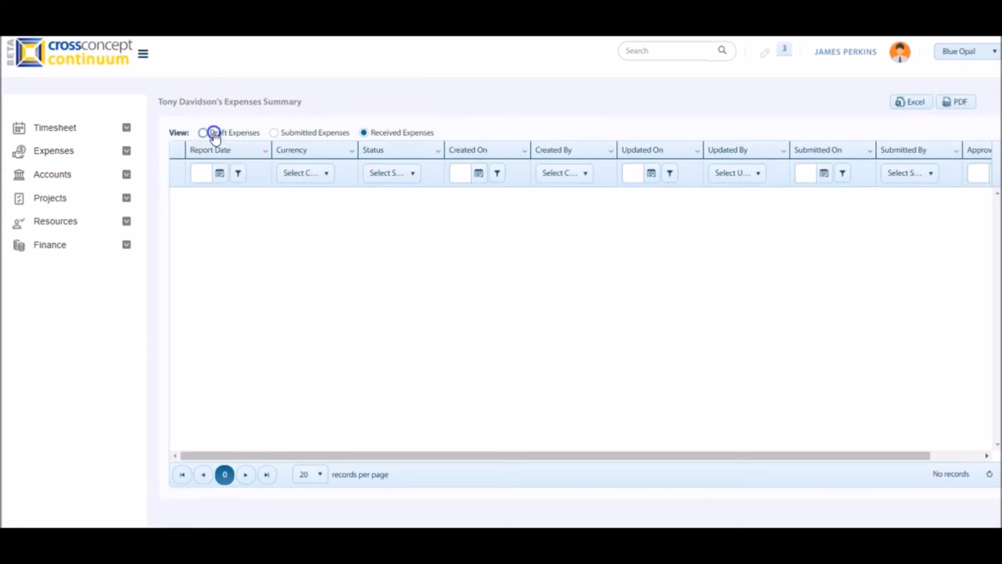
pyautogui.click(352, 198)
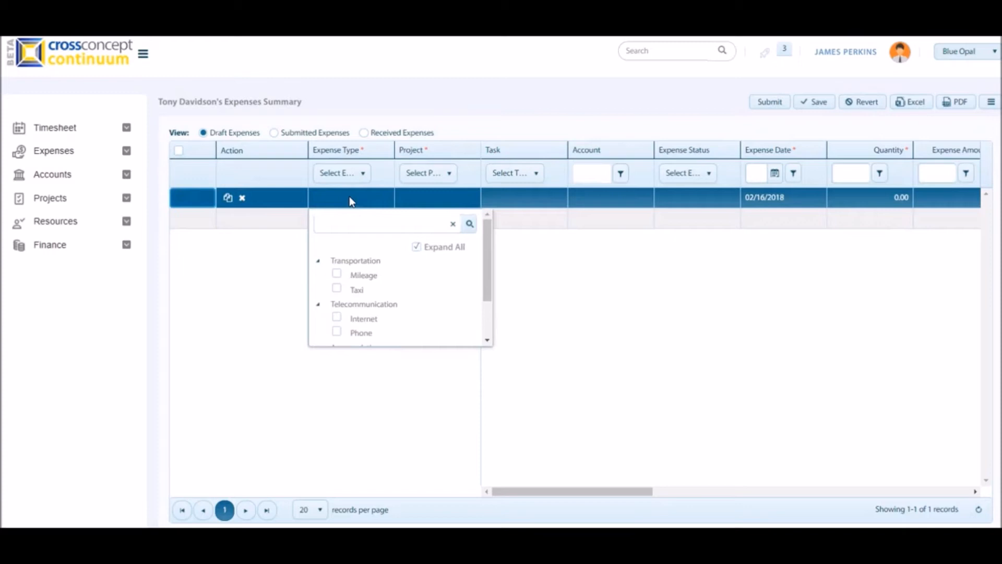
pyautogui.click(336, 288)
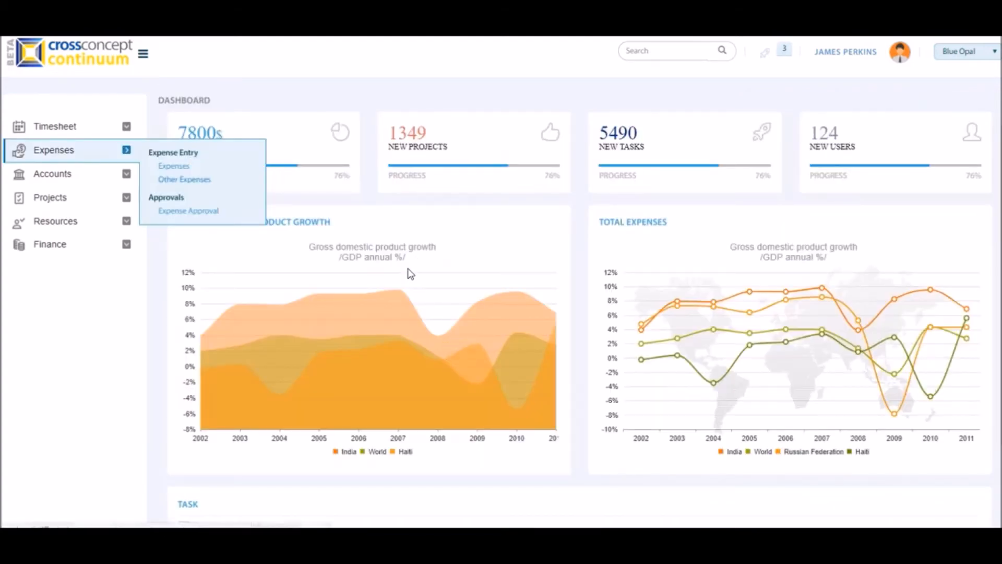
# Leave the draft expense line and open the Expense Approval page.
pyautogui.click(168, 214)
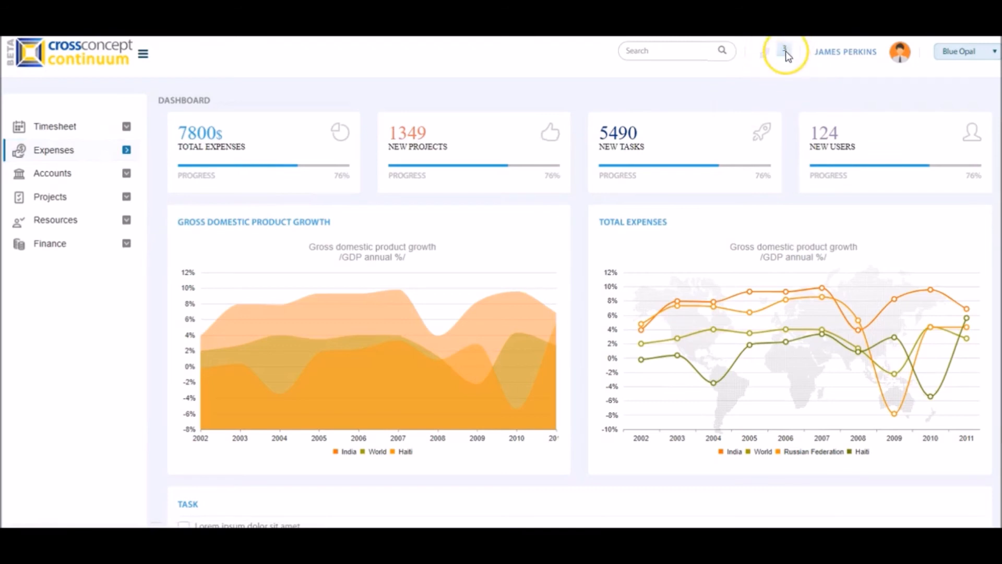
pyautogui.moveTo(125, 152)
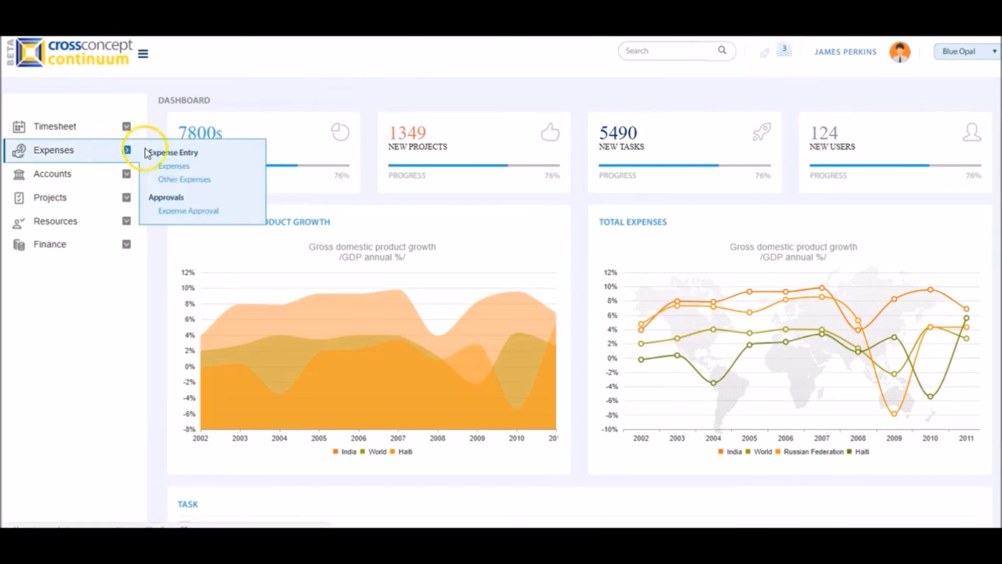
pyautogui.click(174, 211)
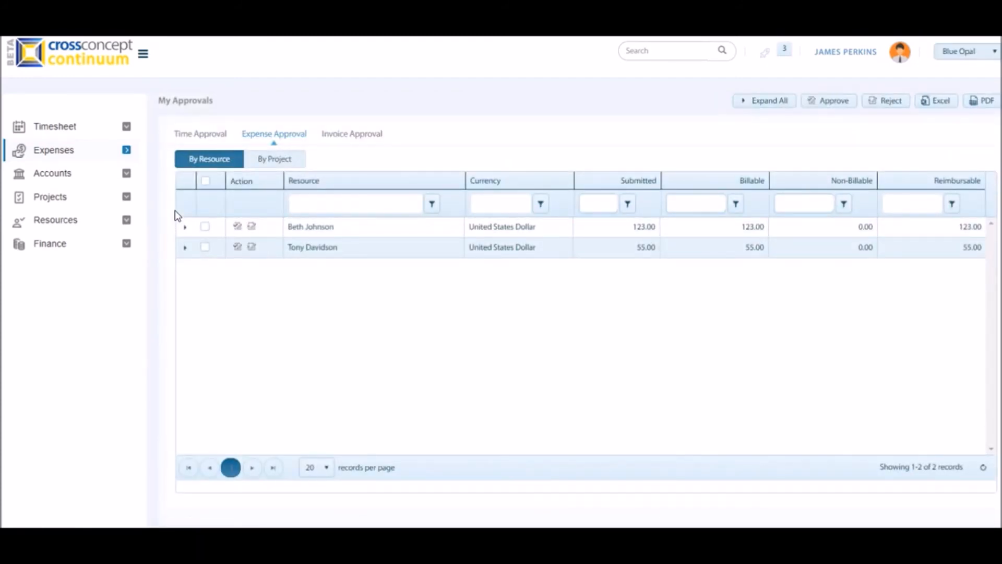
# Expand the first resource awaiting approval and examine the line item's project, date, total, currency and reimbursable columns.
pyautogui.click(297, 251)
pyautogui.click(291, 226)
pyautogui.click(291, 253)
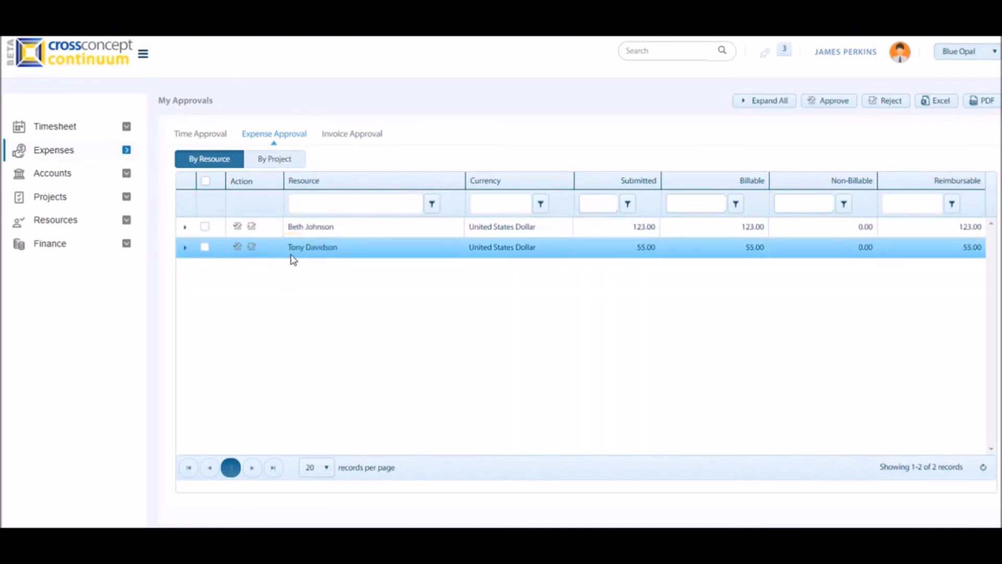
pyautogui.click(280, 256)
pyautogui.click(189, 228)
pyautogui.click(186, 226)
pyautogui.click(325, 263)
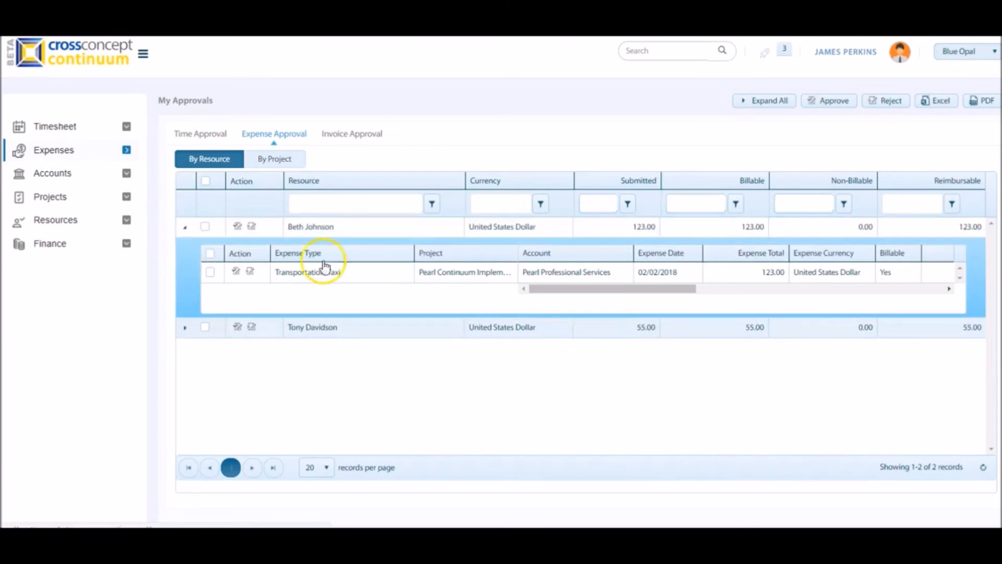
pyautogui.click(556, 283)
pyautogui.moveTo(559, 287); pyautogui.dragTo(612, 294)
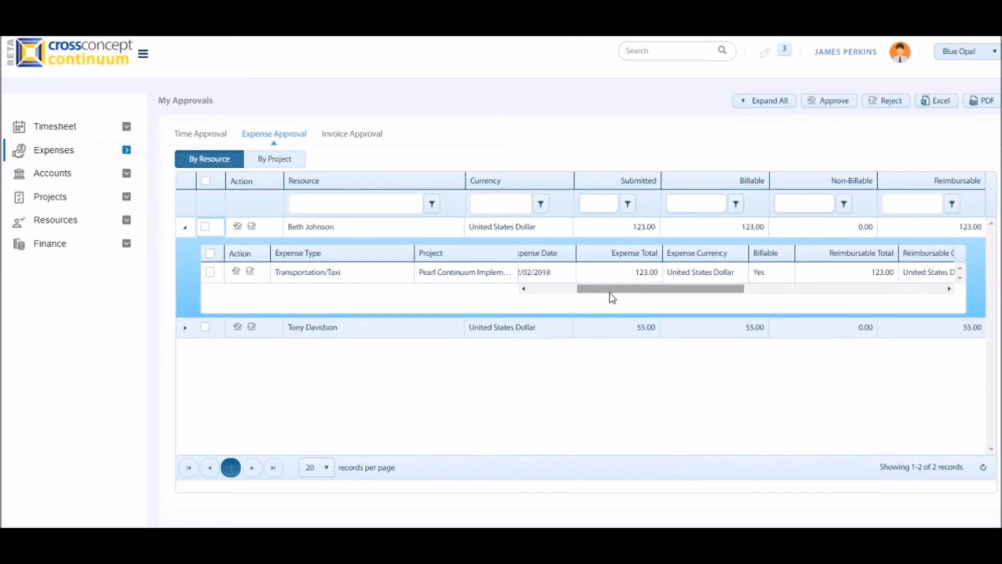
# Collapse the first resource's line items and select all resources listed for expense approval.
pyautogui.click(211, 254)
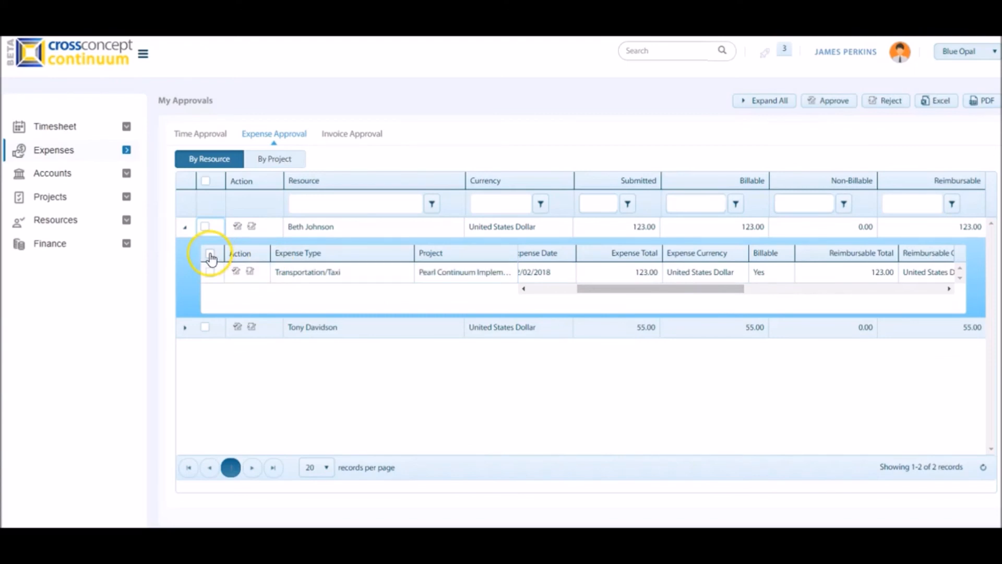
pyautogui.click(185, 226)
pyautogui.click(205, 226)
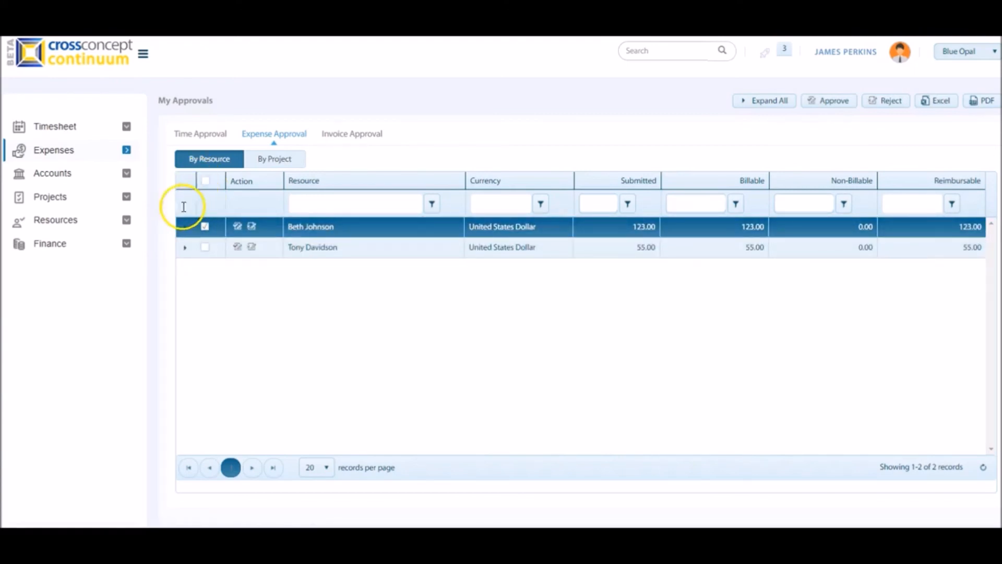
pyautogui.click(206, 181)
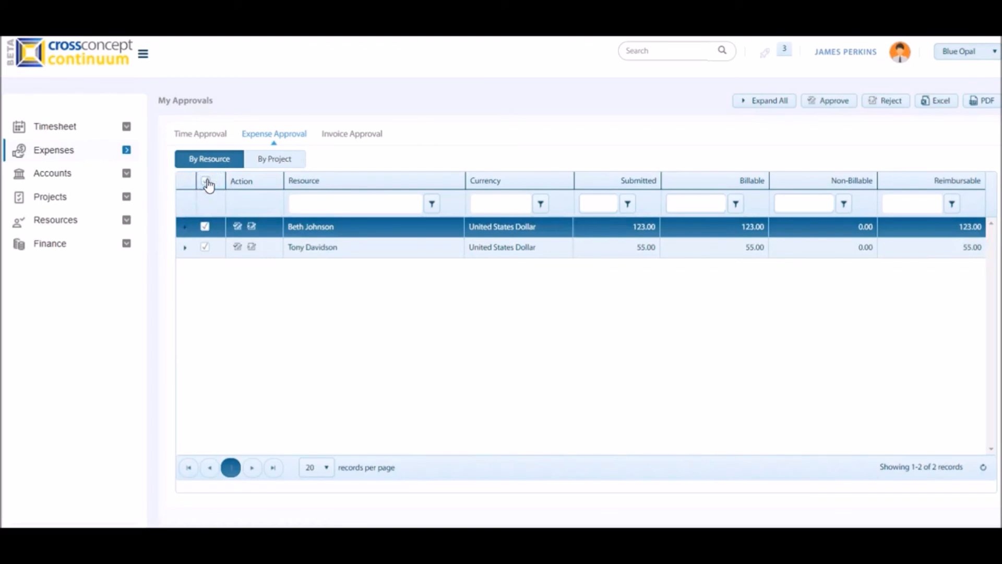